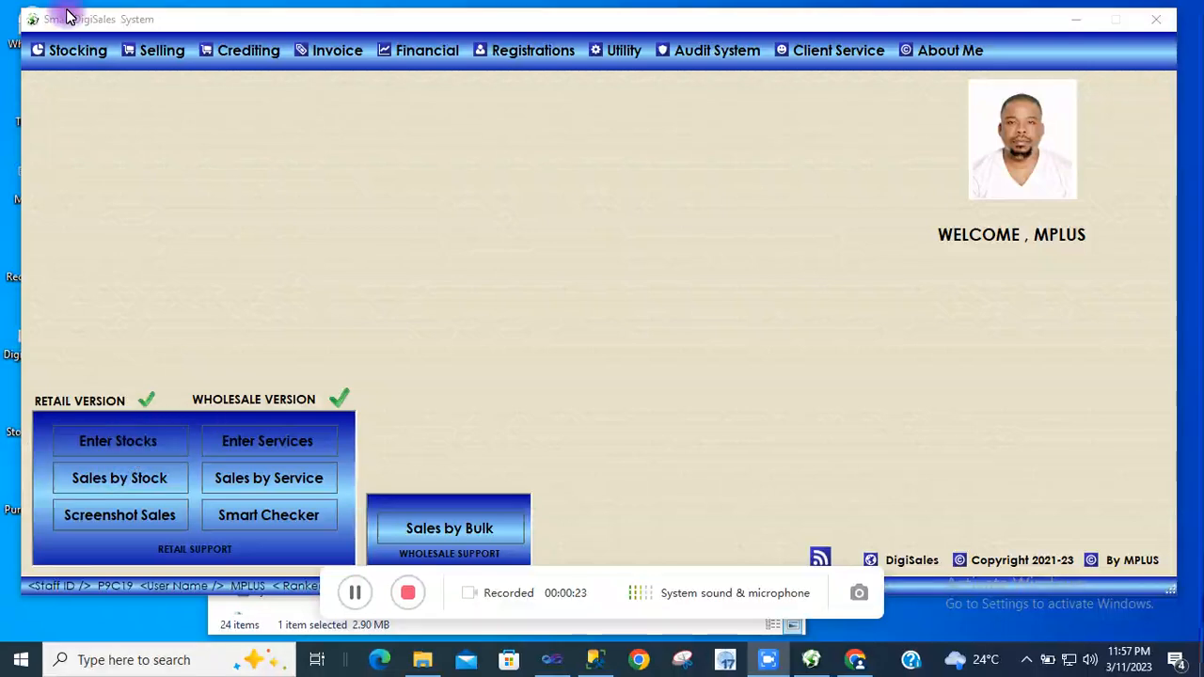
pyautogui.click(78, 51)
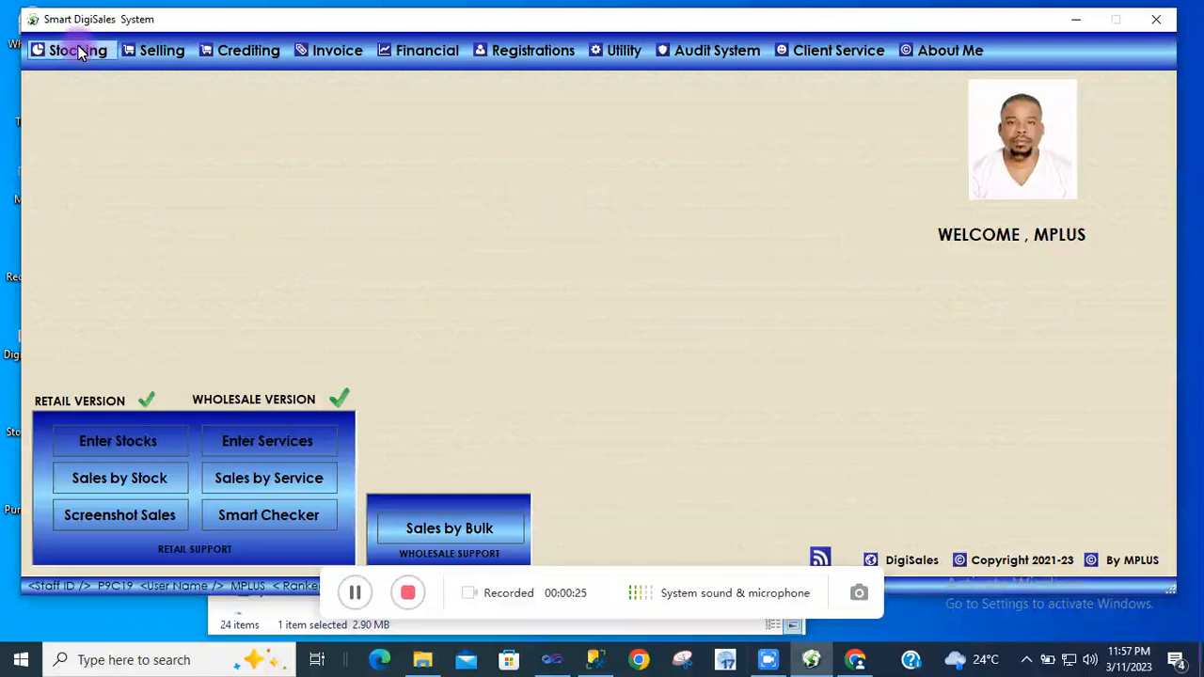
pyautogui.click(78, 51)
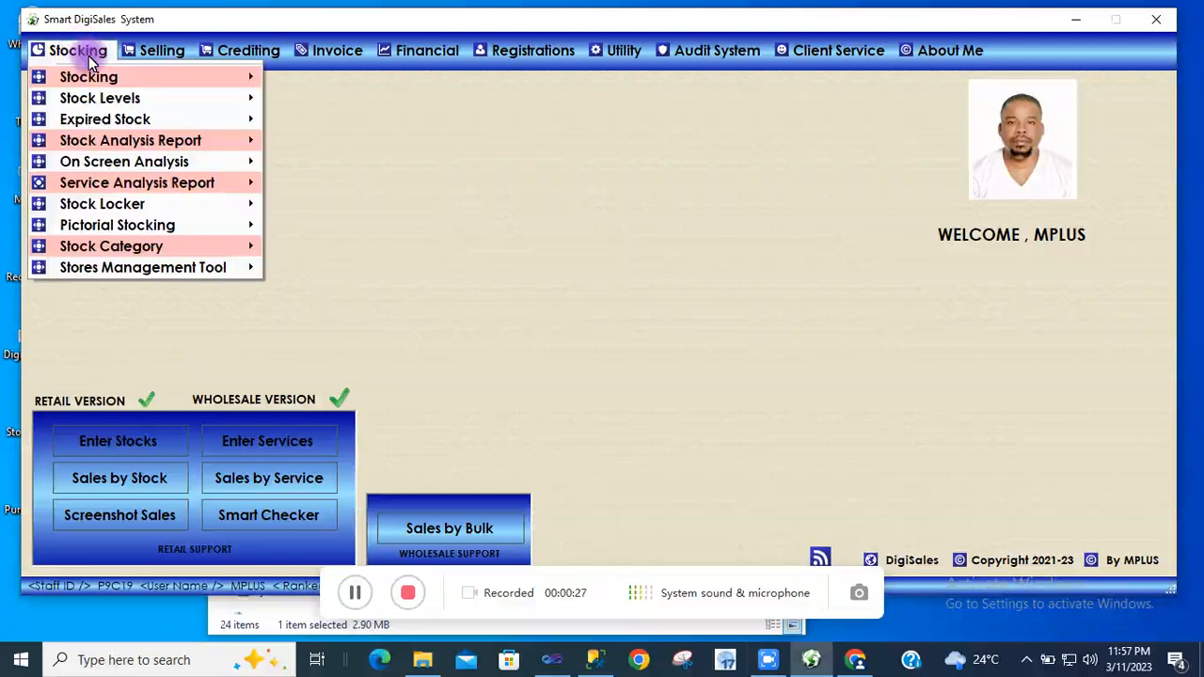
pyautogui.moveTo(91, 77)
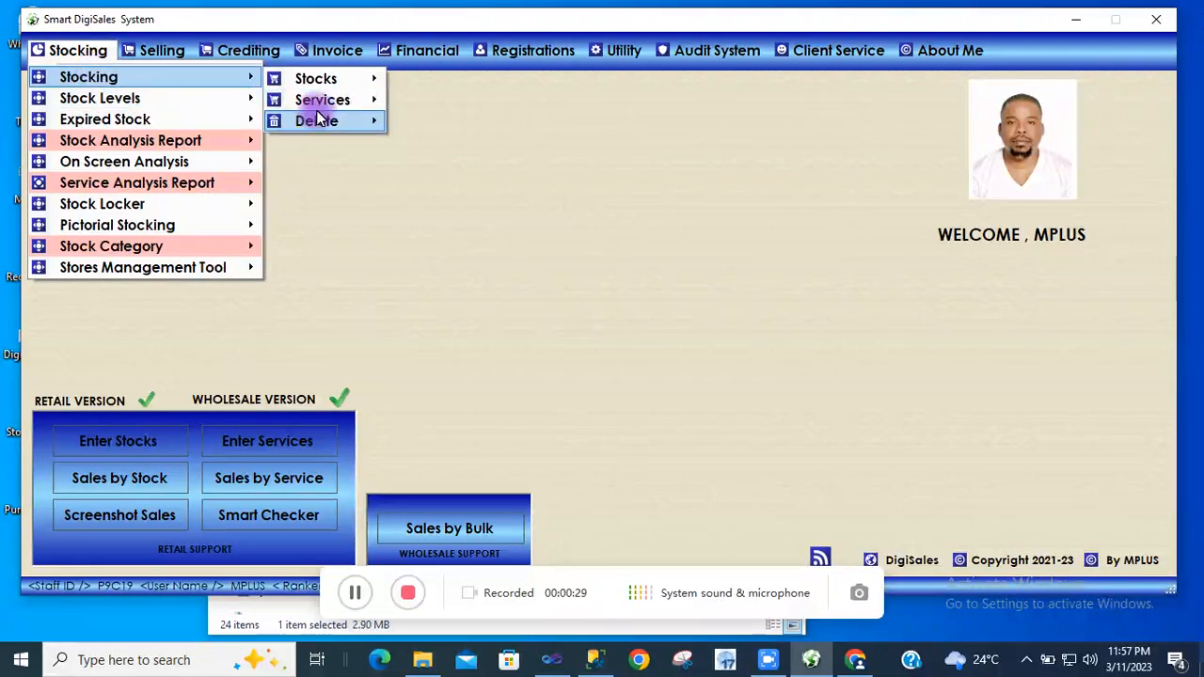
pyautogui.moveTo(371, 83)
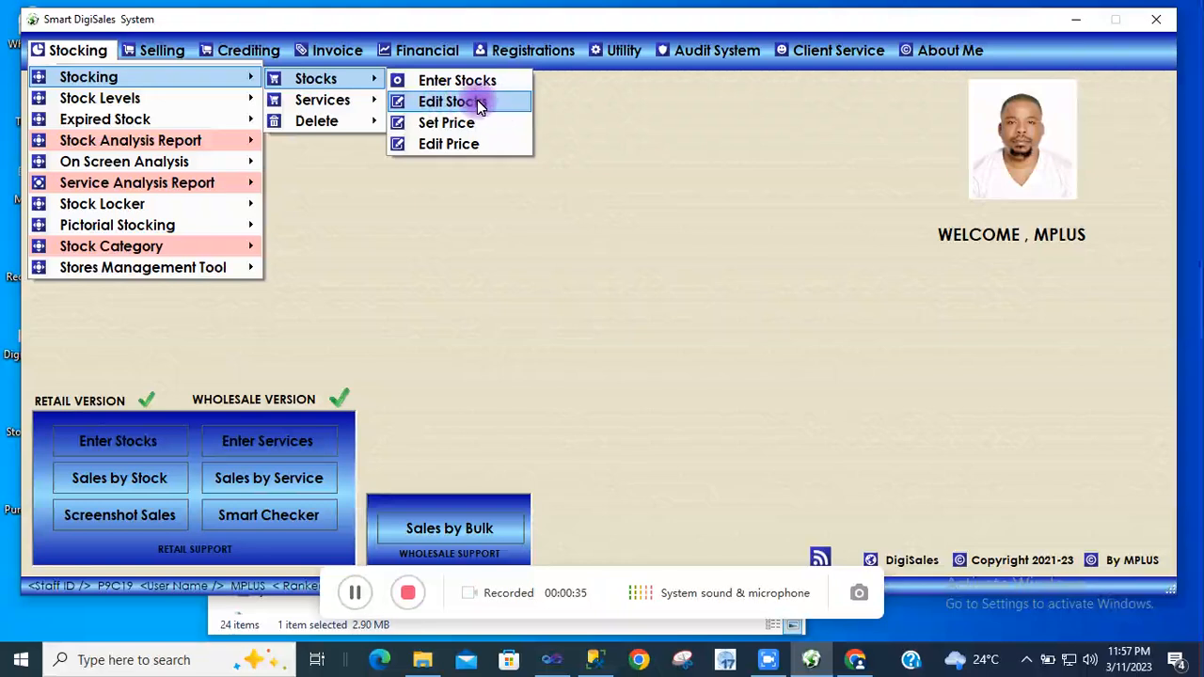
pyautogui.click(617, 239)
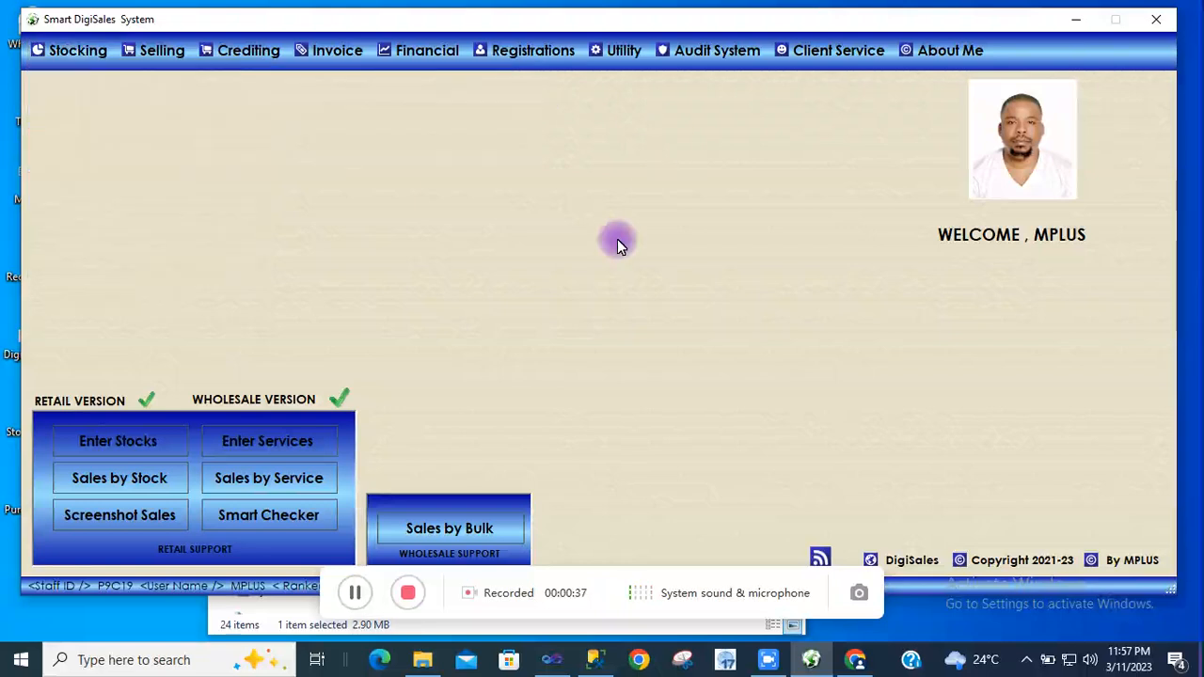
# - Open the list of existing stocks for editing from the stock entry form
pyautogui.click(81, 438)
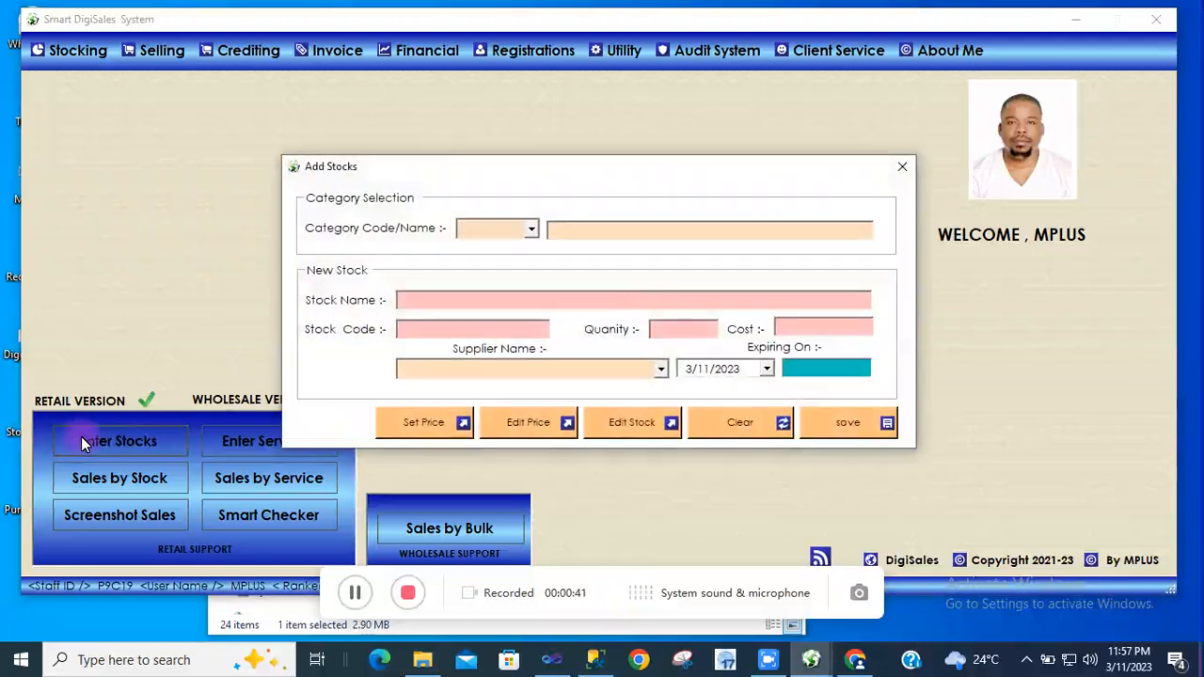
pyautogui.click(652, 426)
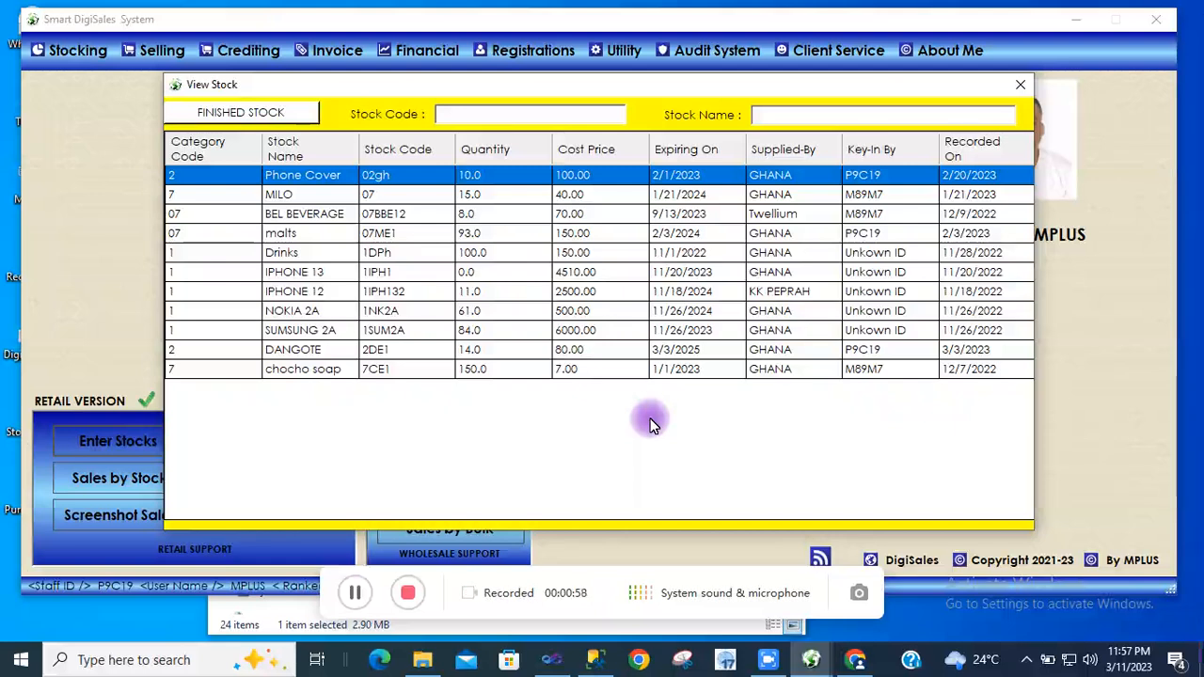
# - Search the stock list by stock code 07me and clear the search
pyautogui.click(497, 114)
pyautogui.write('07')
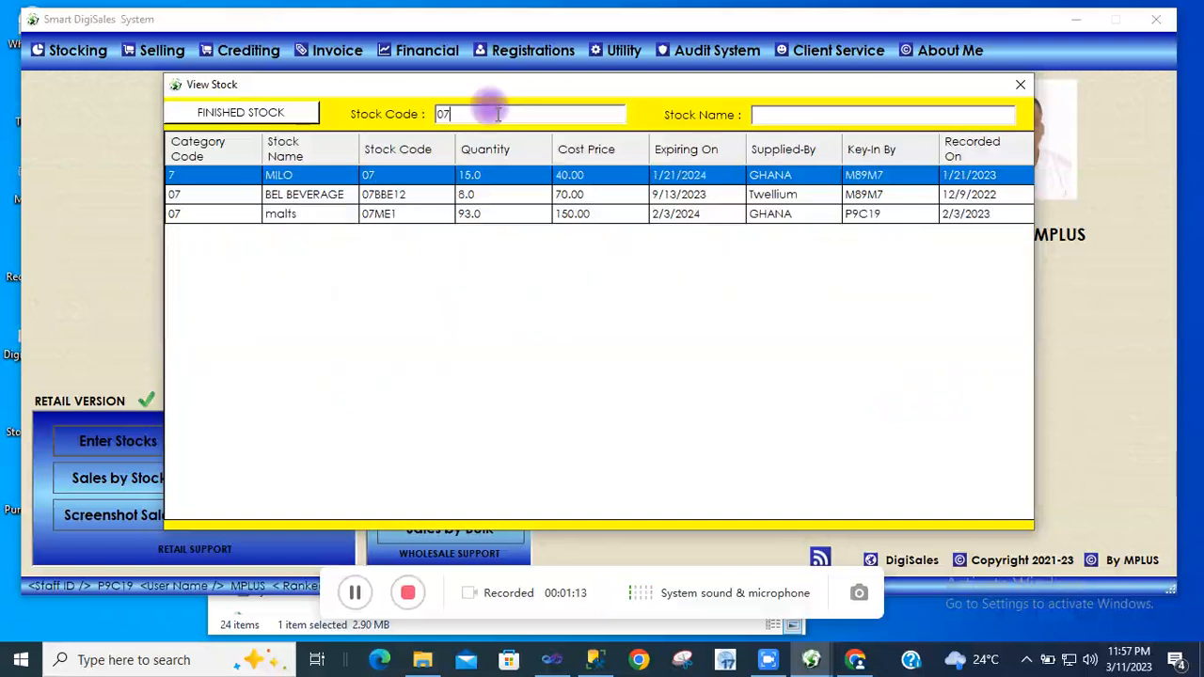
pyautogui.write('me')
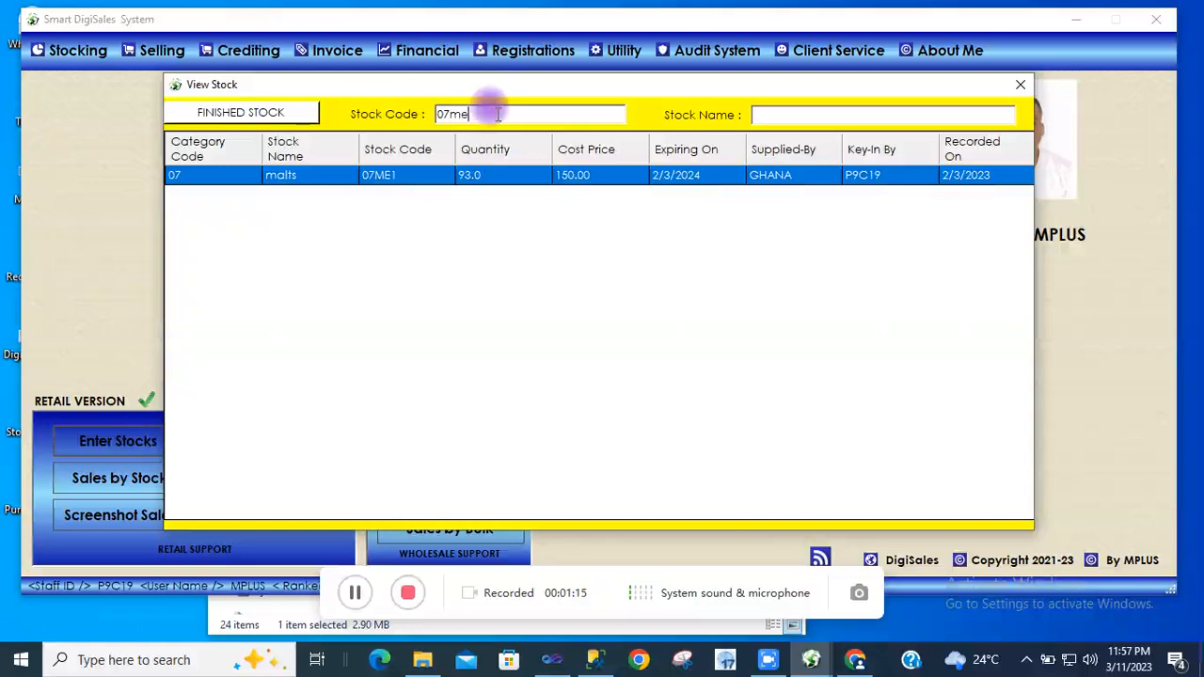
pyautogui.press('BackSpace')
pyautogui.press('BackSpace')
pyautogui.press('BackSpace')
pyautogui.press('BackSpace')
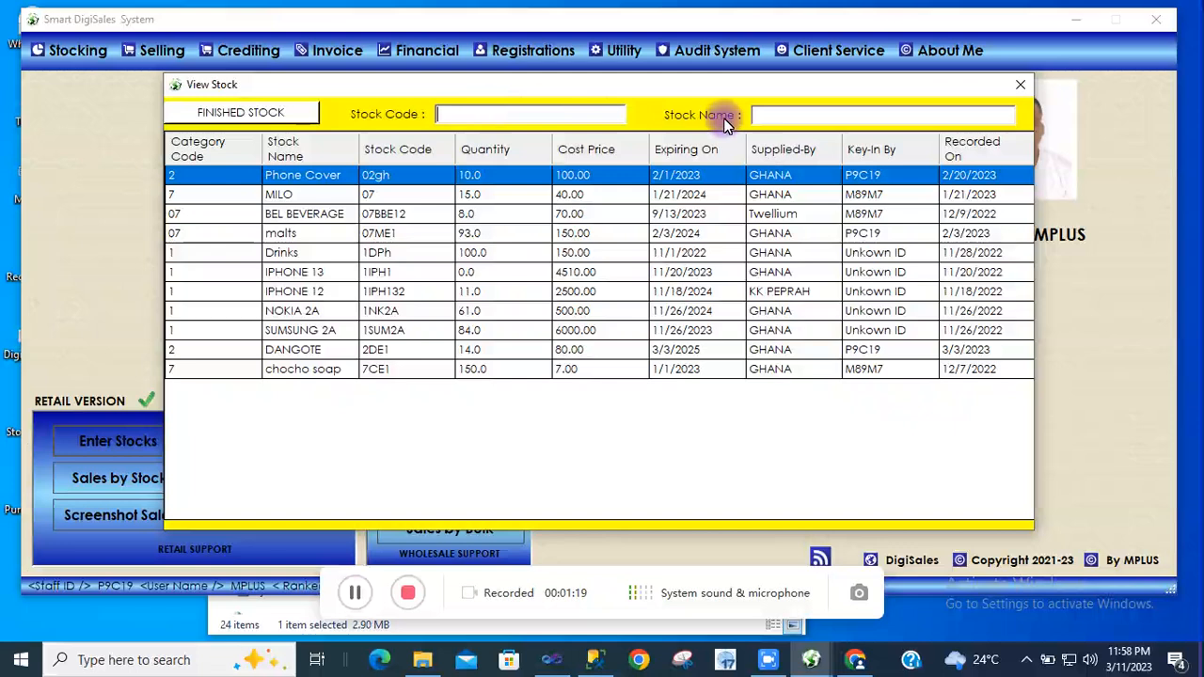
# - Filter the stock list by the stock name malt and open the malts record for editing
pyautogui.click(764, 114)
pyautogui.write('malt')
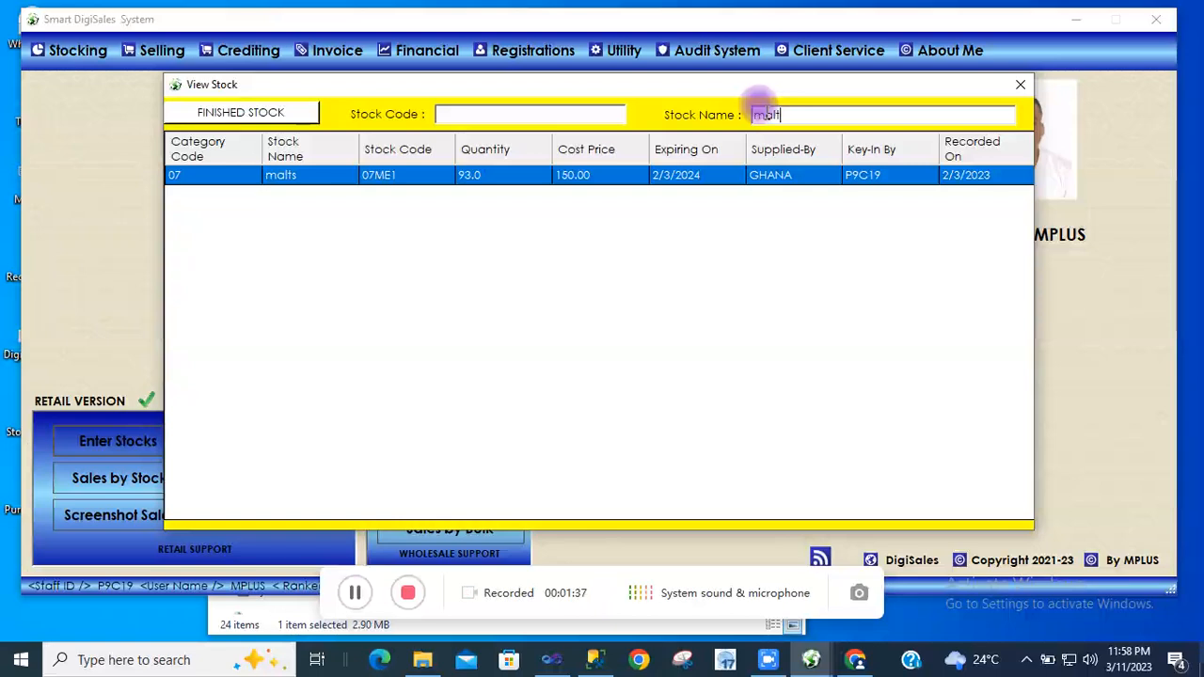
pyautogui.doubleClick(688, 181)
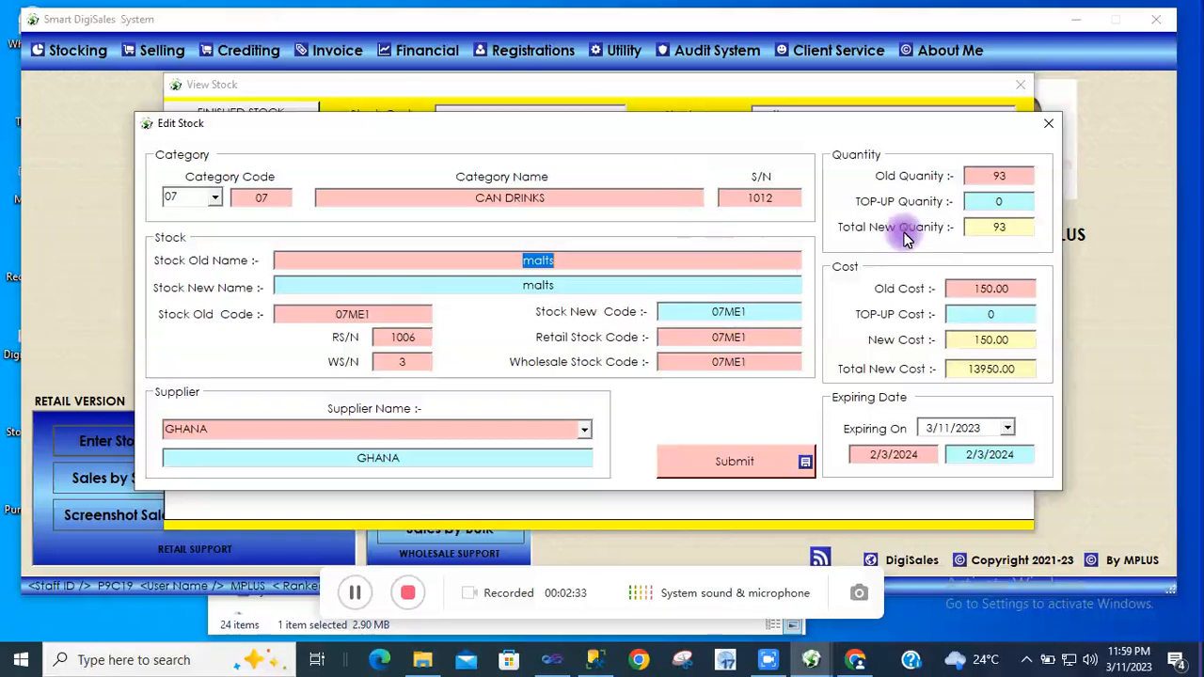
# - Set the malts record's top-up quantity to 7 and its top-up cost to 10
pyautogui.click(998, 203)
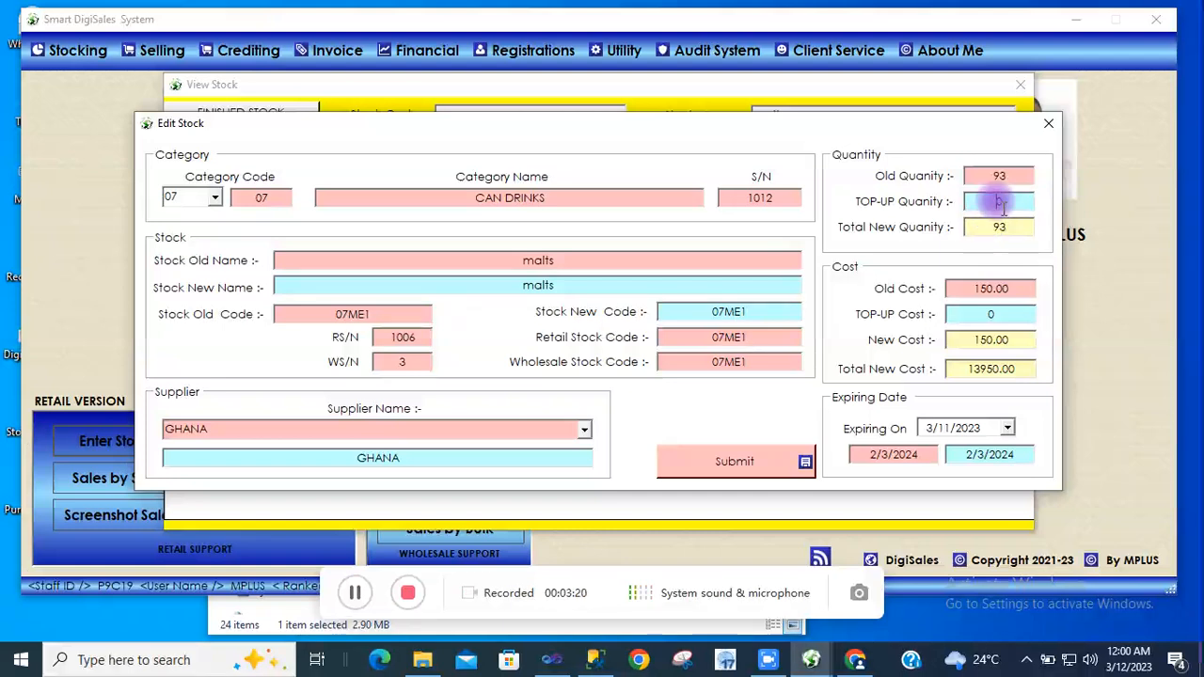
pyautogui.write('70')
pyautogui.press('BackSpace')
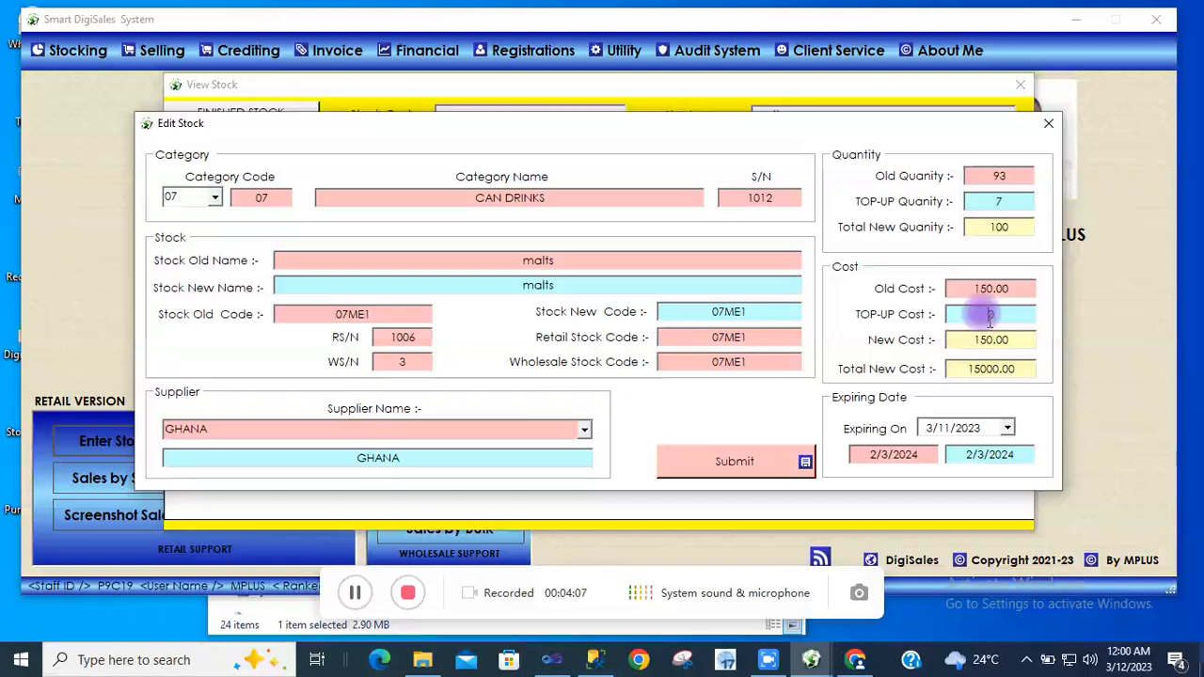
pyautogui.write('20')
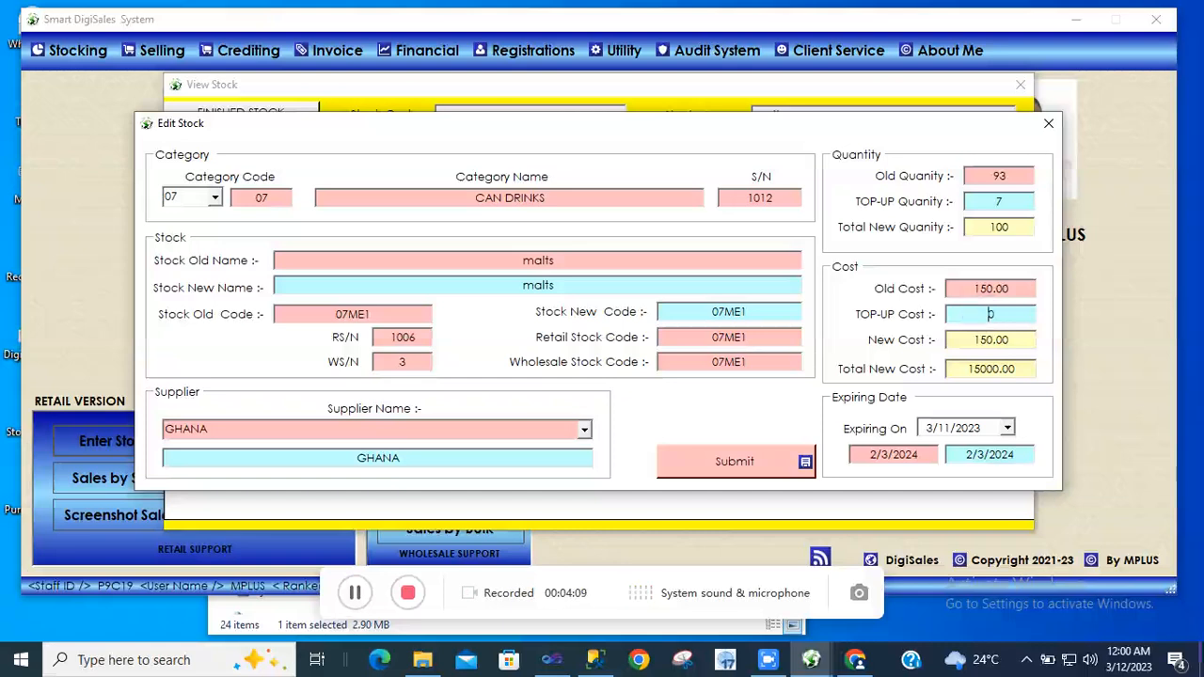
pyautogui.press('BackSpace')
pyautogui.write('1')
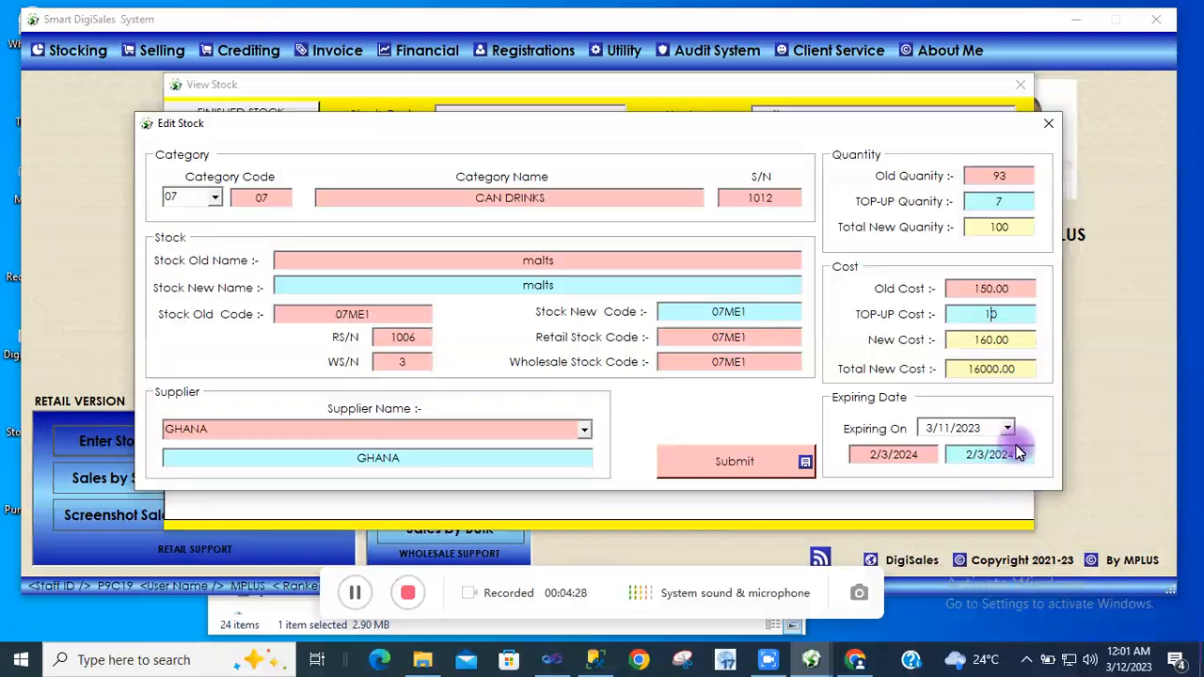
# - Change the malts record's new stock code to 07ME12 and choose a different supplier
pyautogui.click(767, 312)
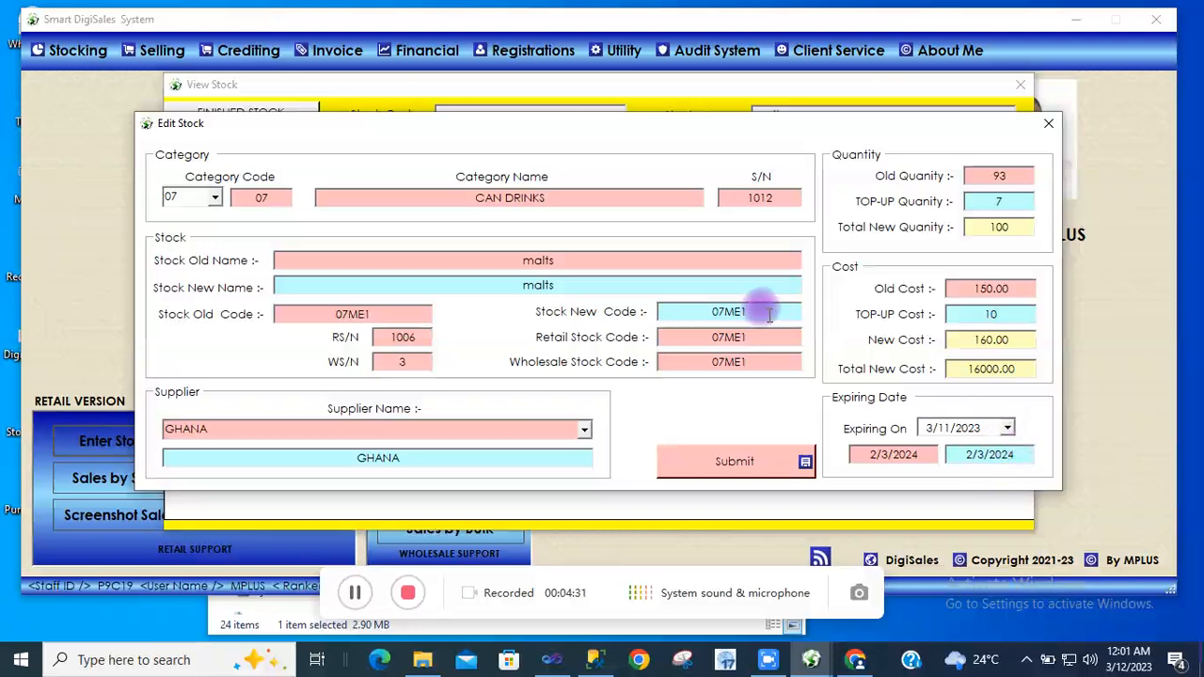
pyautogui.write('2')
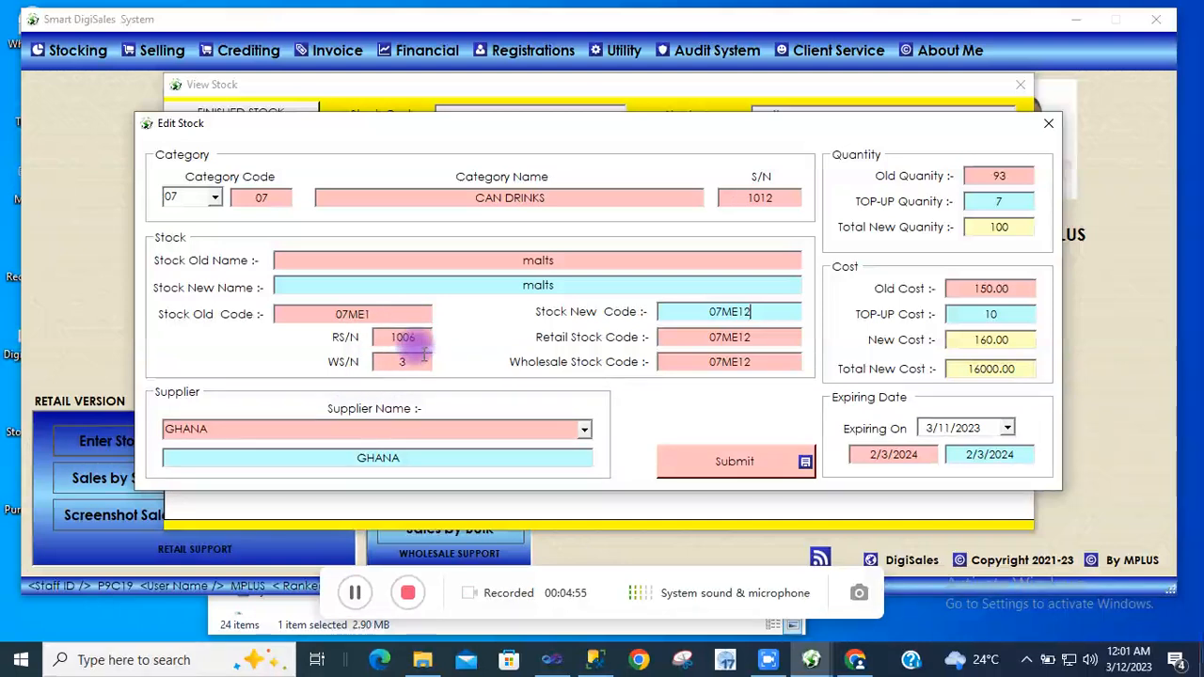
pyautogui.click(578, 431)
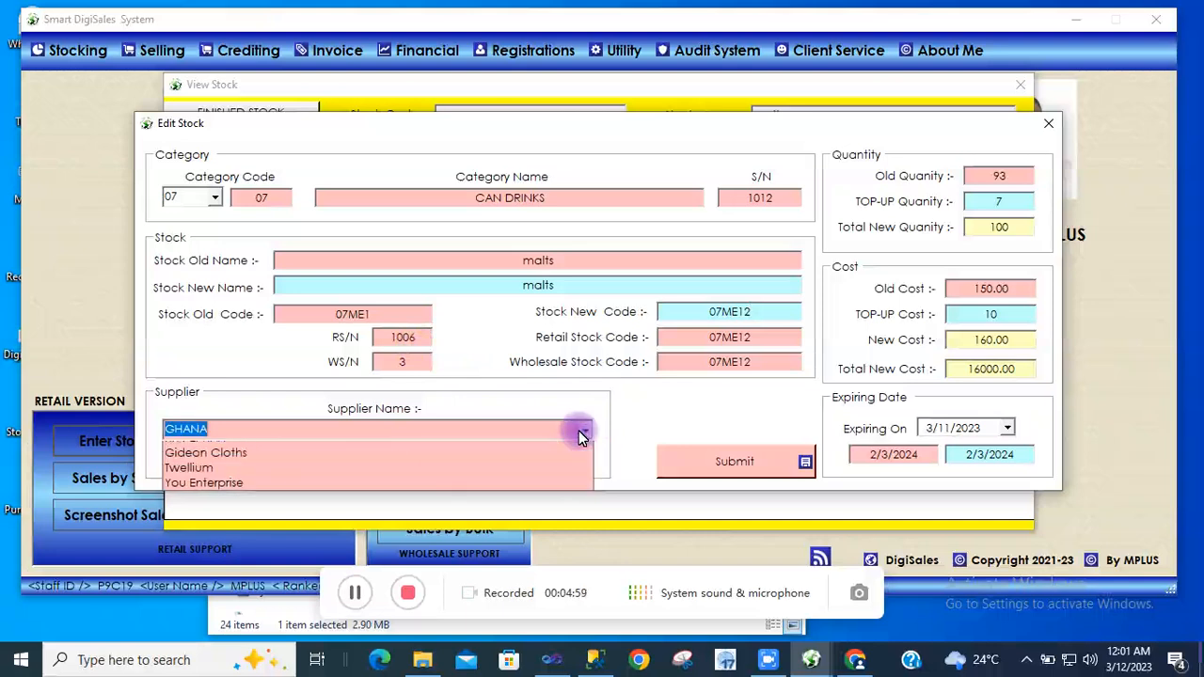
pyautogui.click(562, 464)
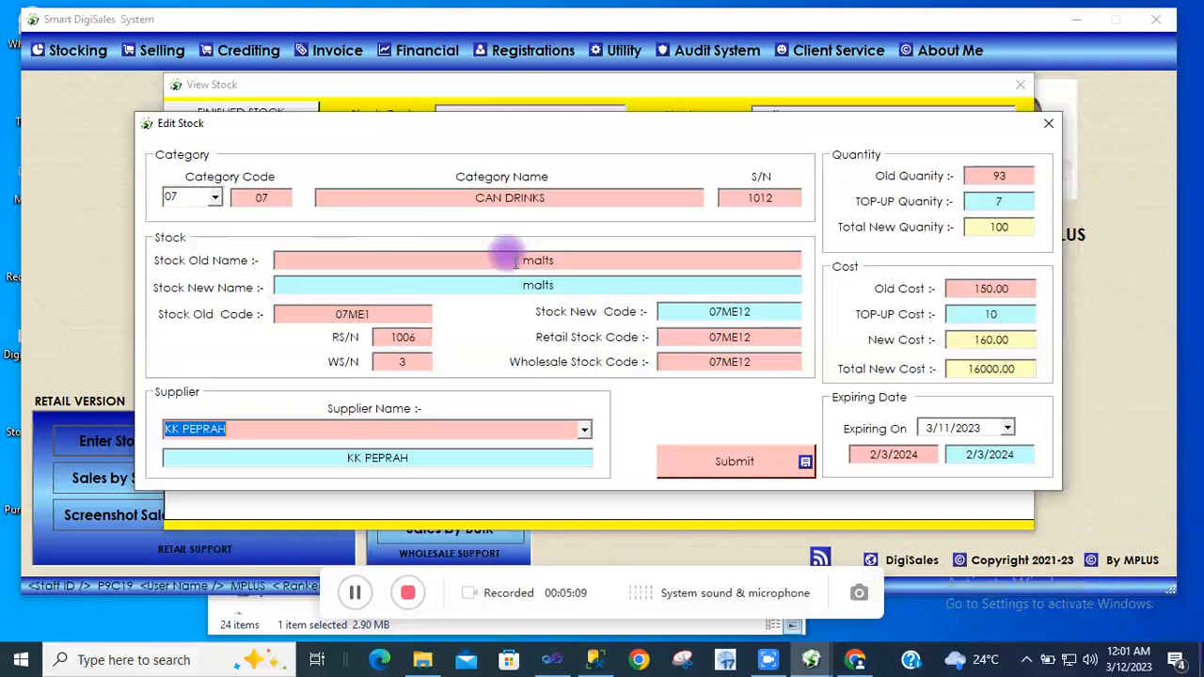
pyautogui.click(544, 261)
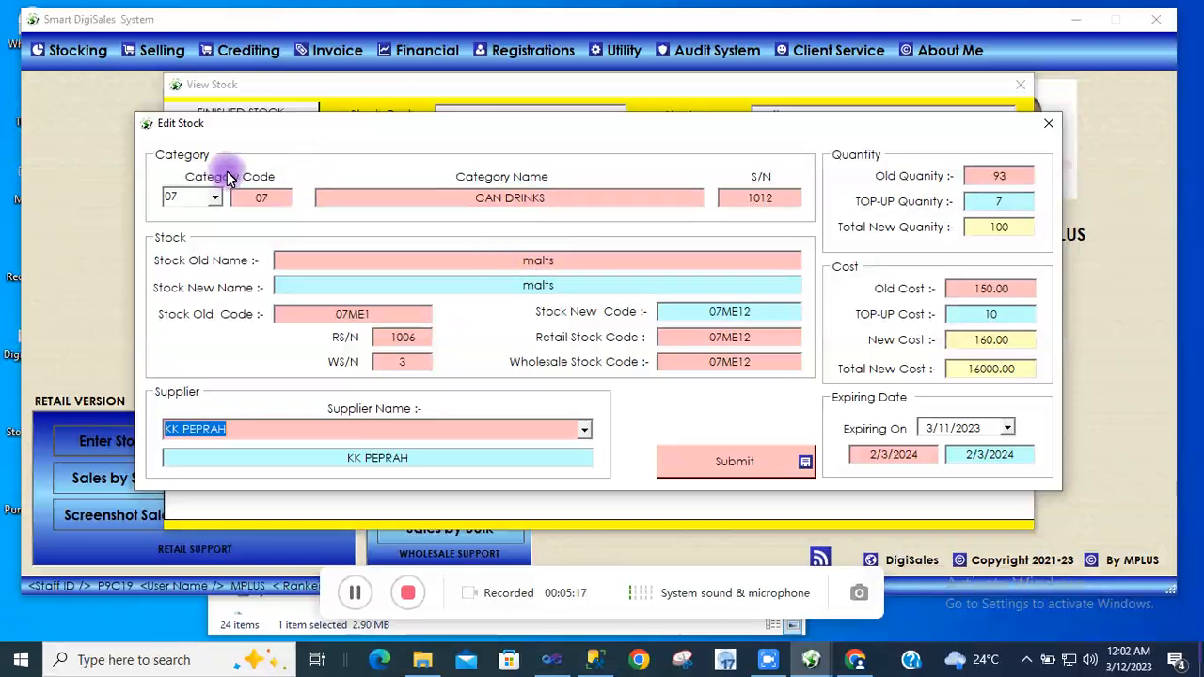
# - Switch the stock's category code to 10 and return it to 07
pyautogui.click(217, 195)
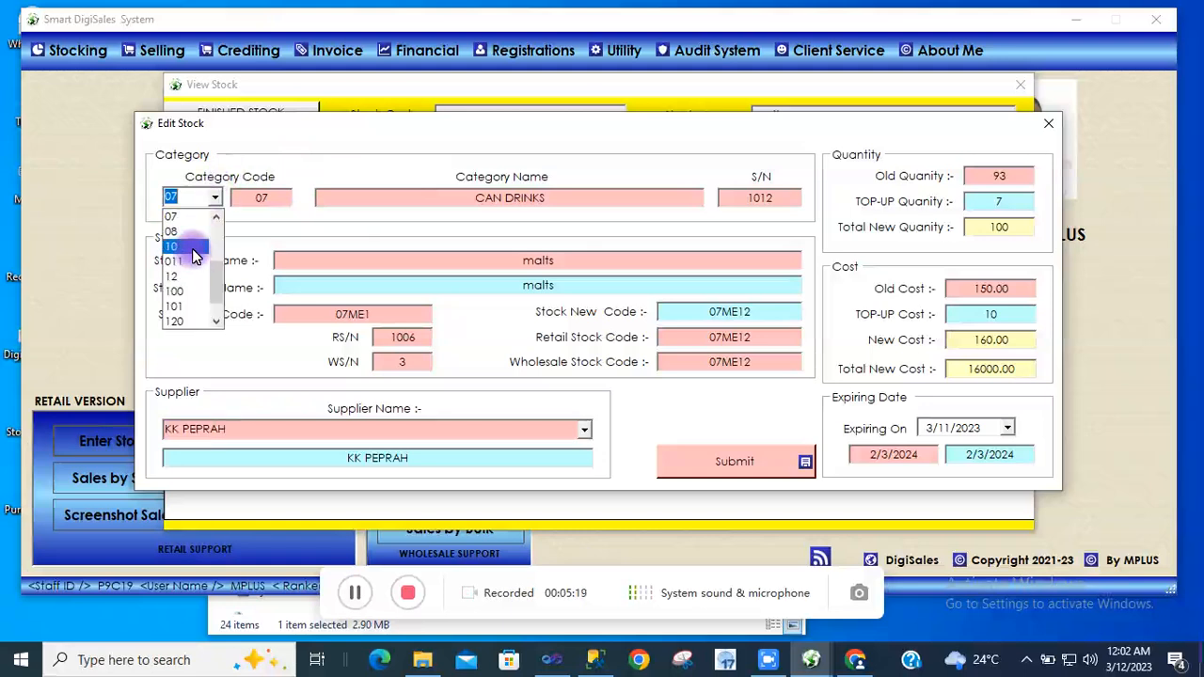
pyautogui.click(193, 247)
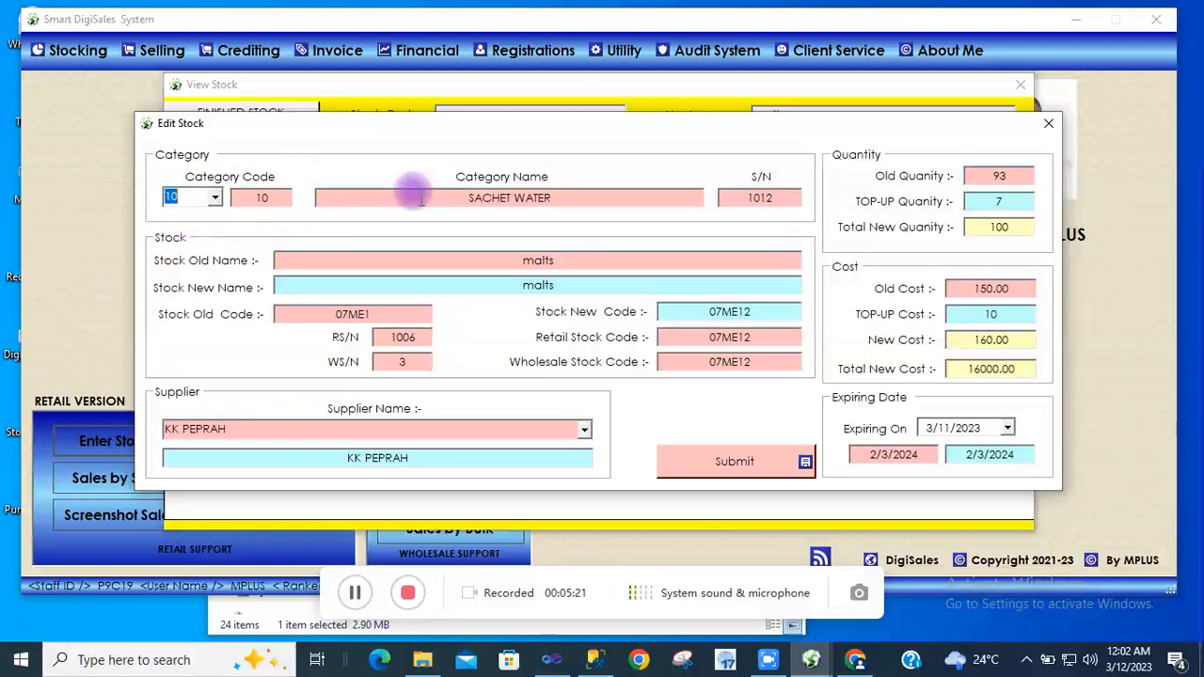
pyautogui.click(215, 195)
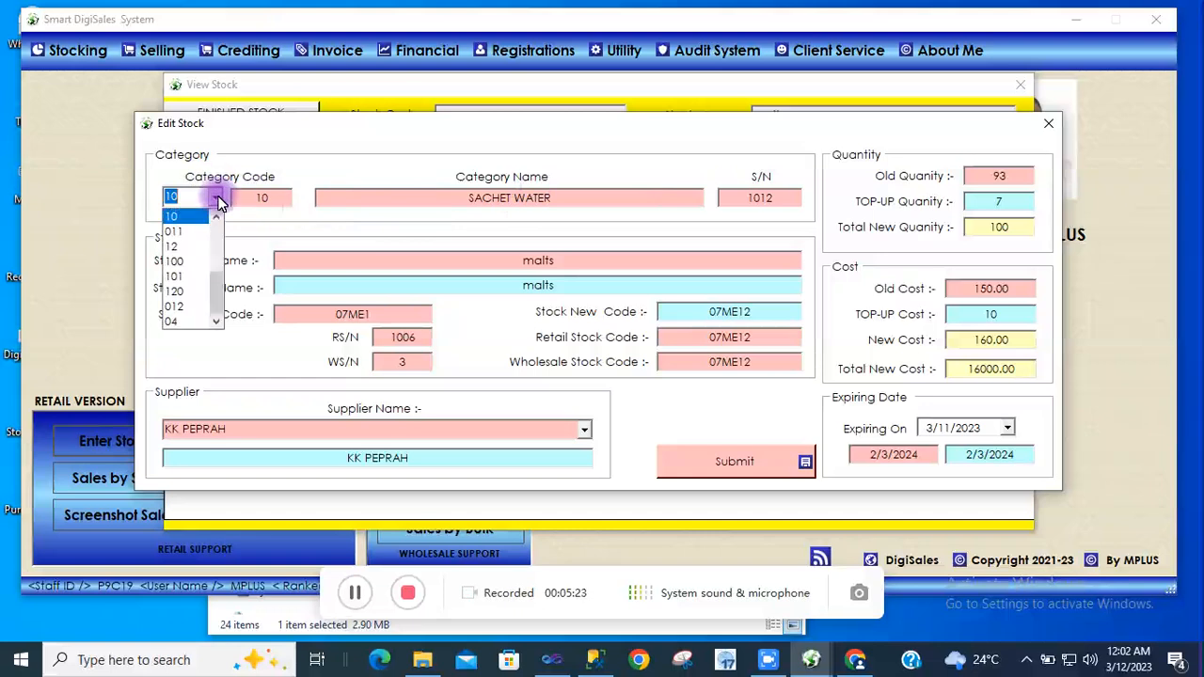
pyautogui.click(216, 220)
pyautogui.click(216, 220)
pyautogui.click(216, 221)
pyautogui.click(182, 235)
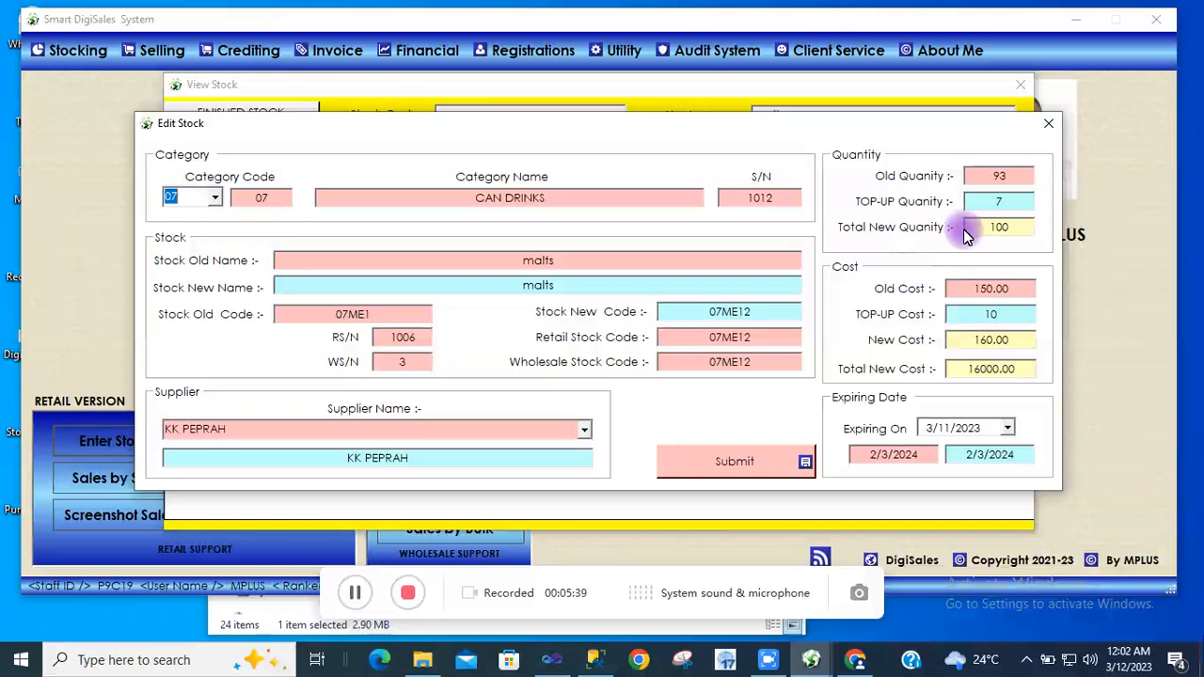
# - Submit the edited malts record and filter the stock list by the name malt again to check it
pyautogui.click(756, 475)
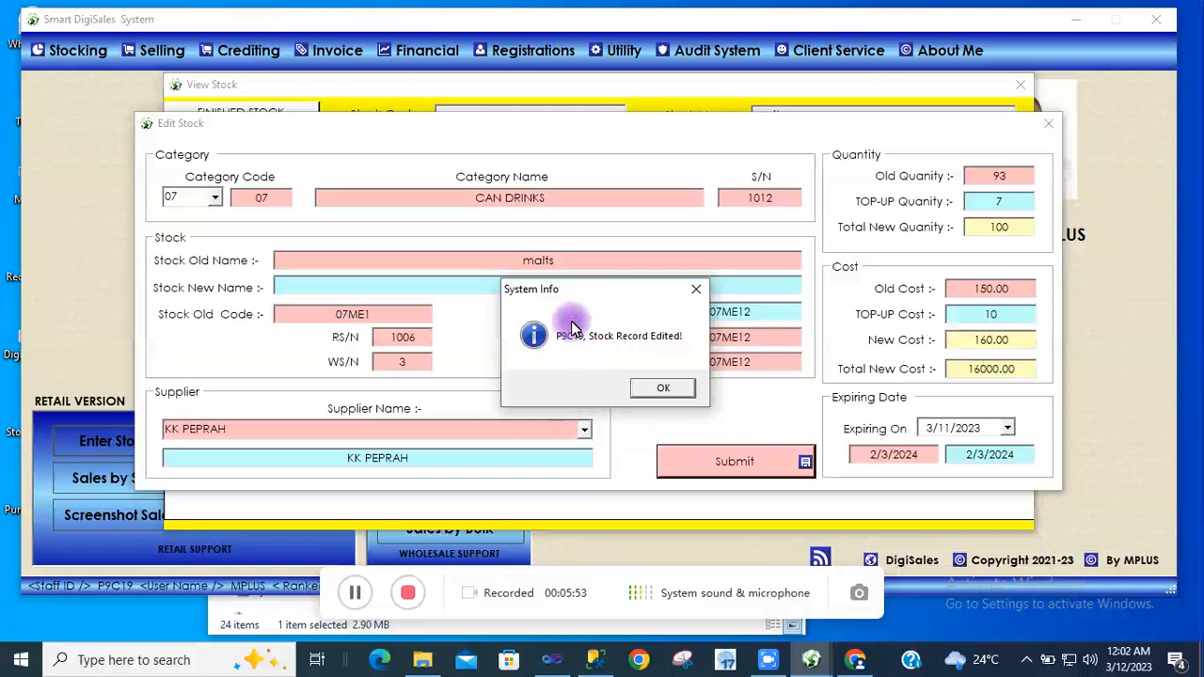
pyautogui.click(681, 397)
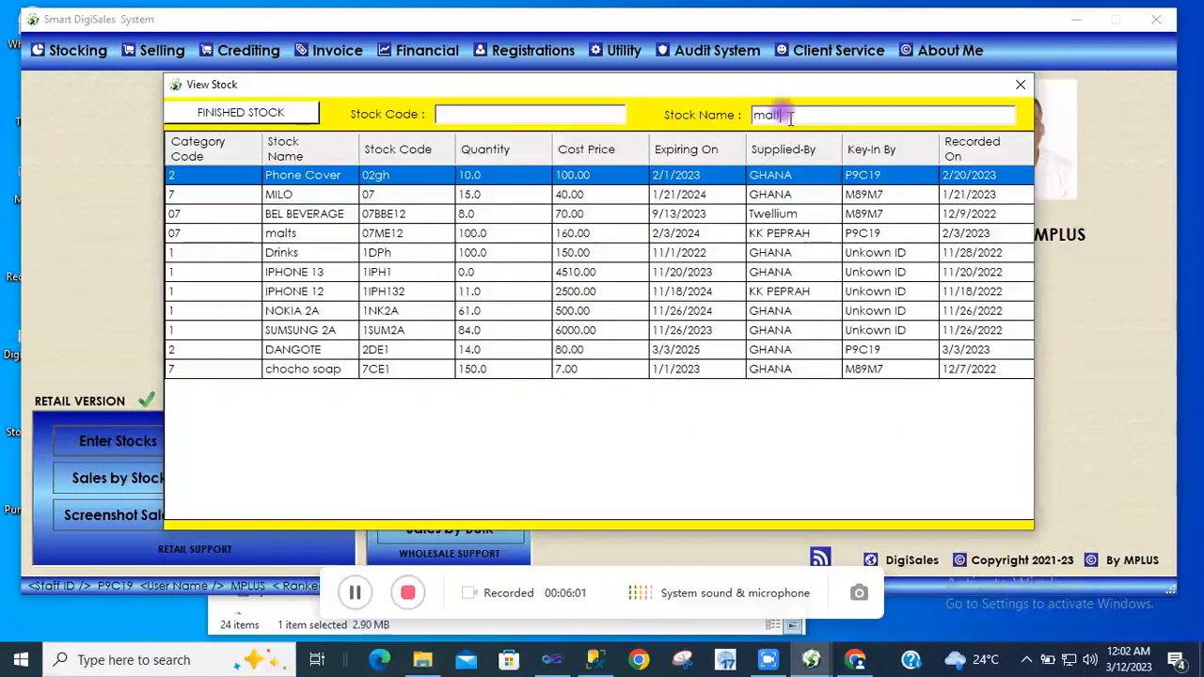
pyautogui.press('BackSpace')
pyautogui.write('t')
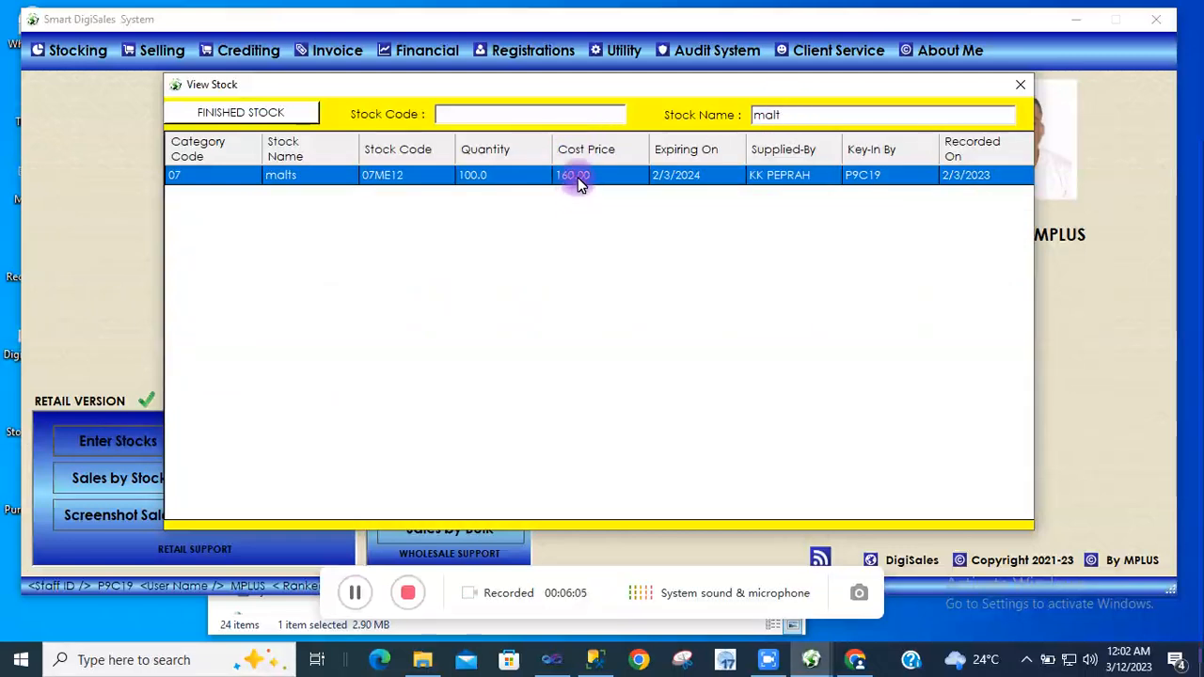